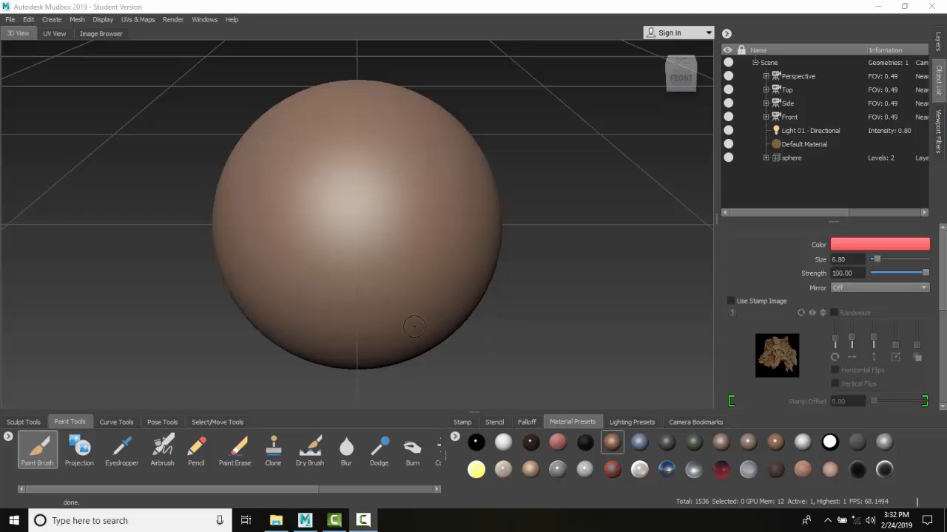
Create a new Mudbox material and set its incandescence colour to white
left_click(53, 20)
mouse_move(79, 82)
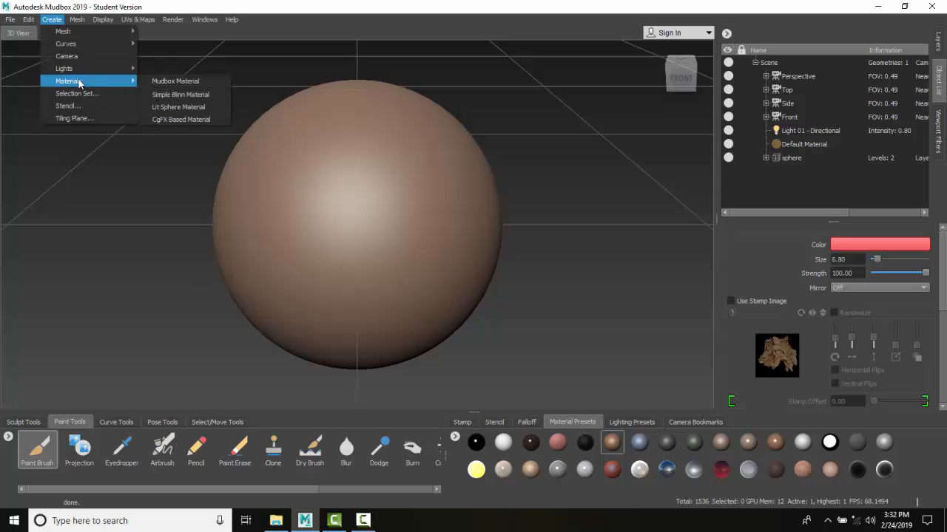
left_click(171, 82)
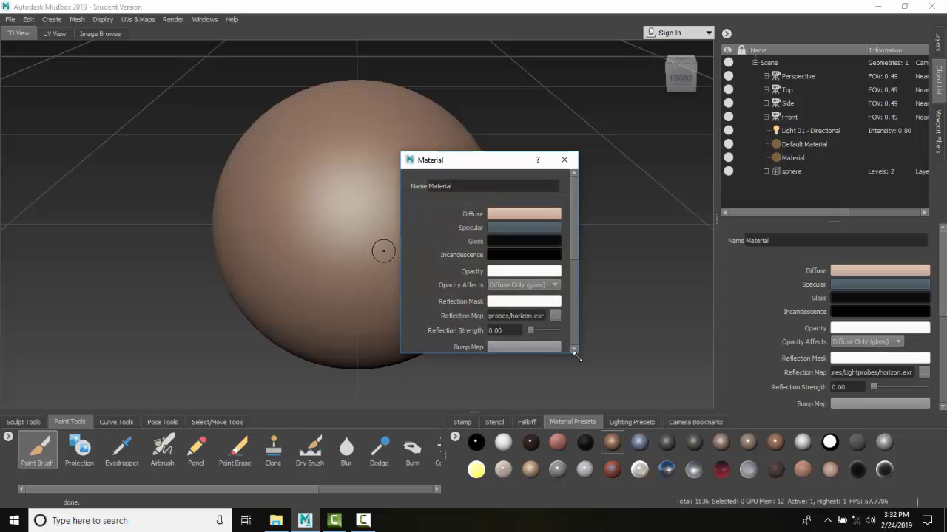
left_click(502, 256)
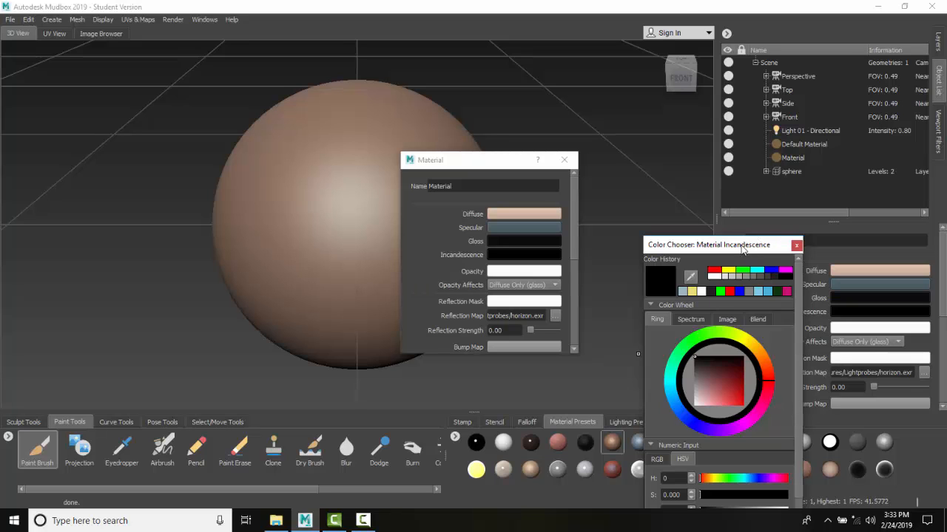
left_click_drag(743, 244, 731, 99)
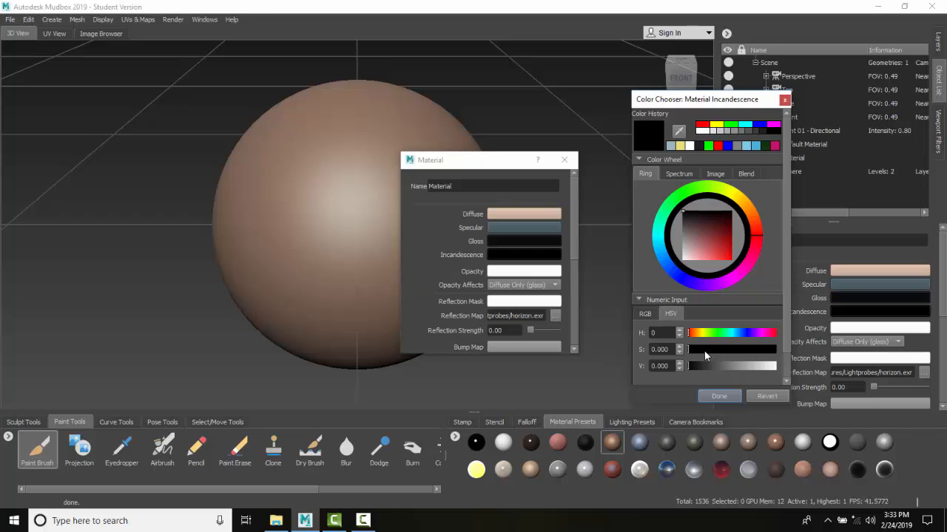
left_click(702, 131)
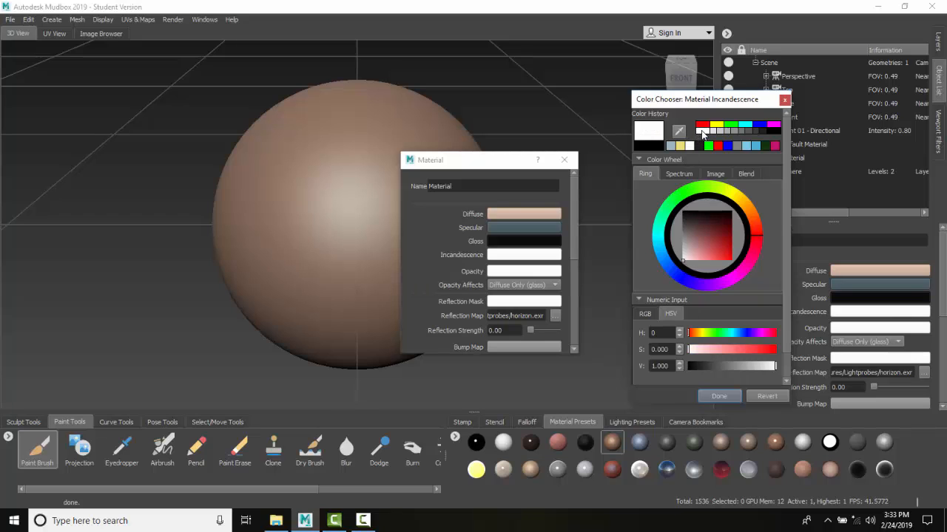
left_click(719, 397)
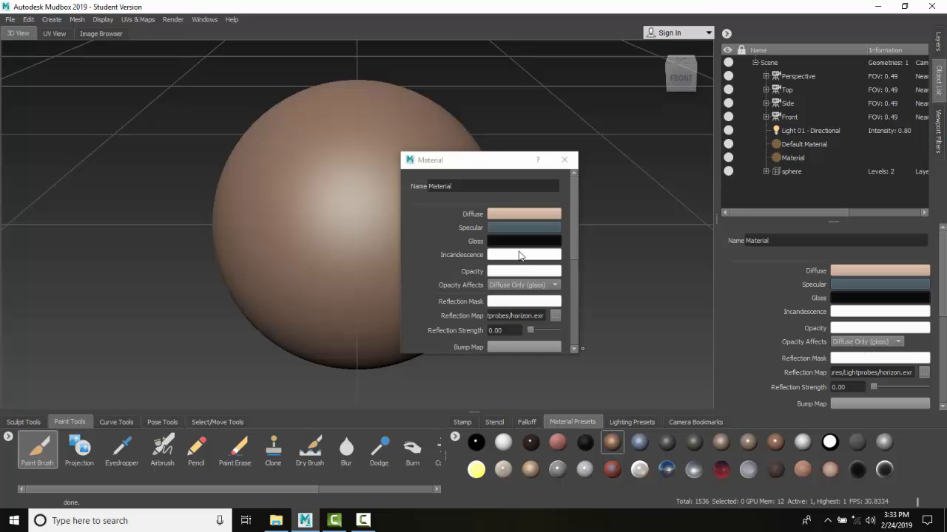
Rename the new material as "Material-Incandescence white" and close its properties
left_click(481, 184)
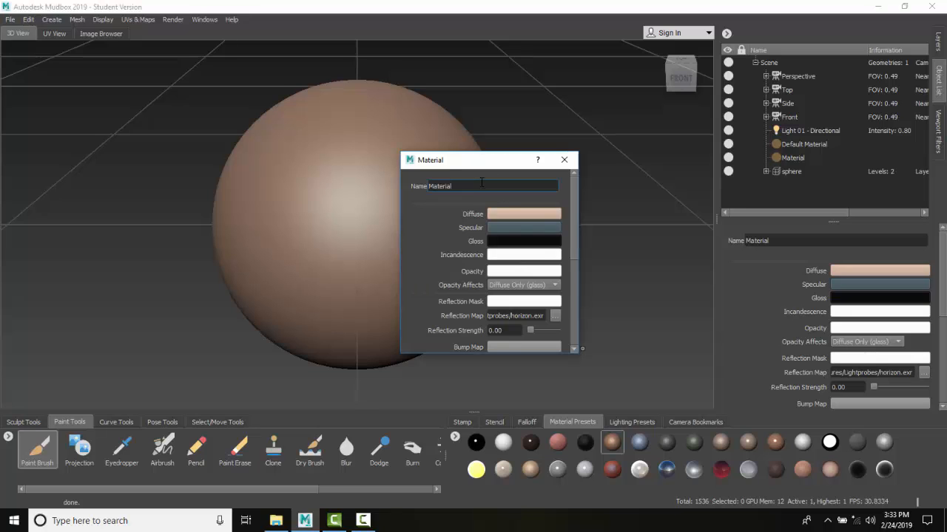
type("-Incandescence white")
left_click(564, 160)
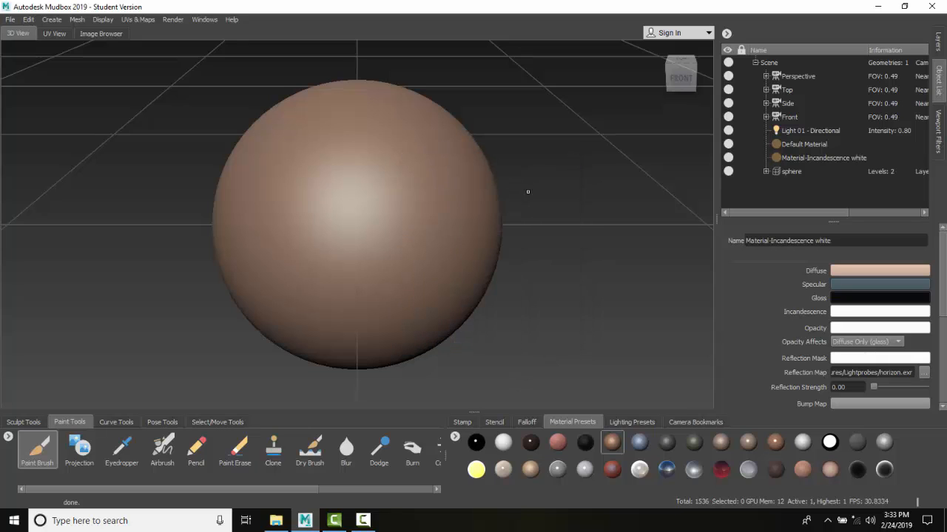
Assign the existing Material-Incandescence white to the sphere
right_click(321, 190)
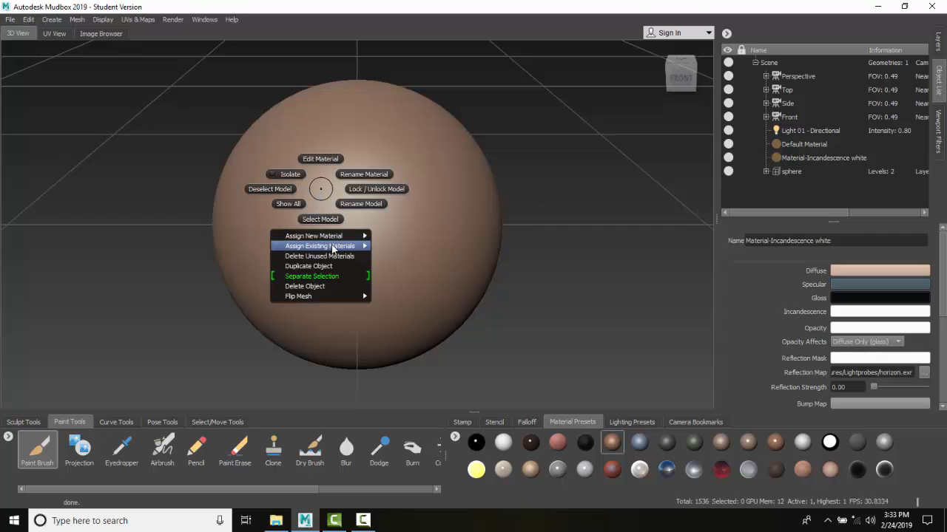
mouse_move(338, 250)
left_click(390, 246)
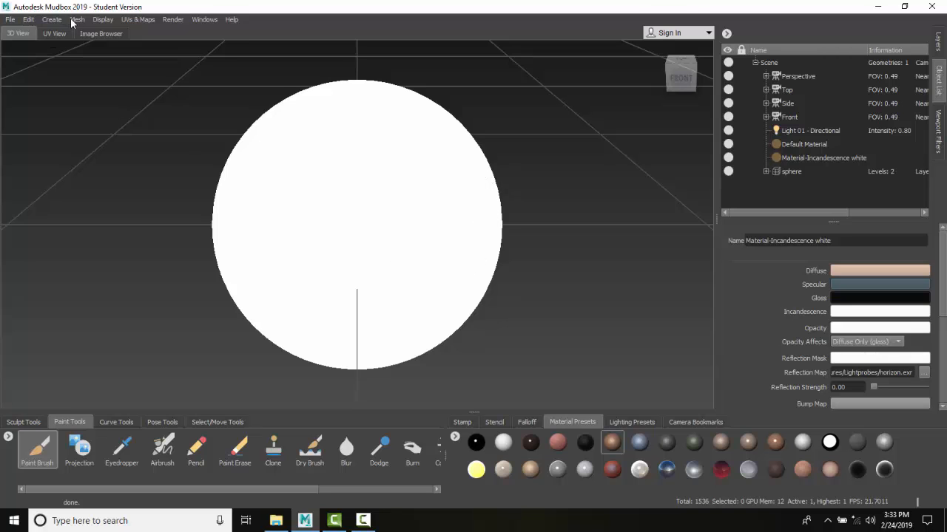
Create a second Mudbox material named "Material-Incandescence - cool blue"
left_click(52, 20)
mouse_move(81, 81)
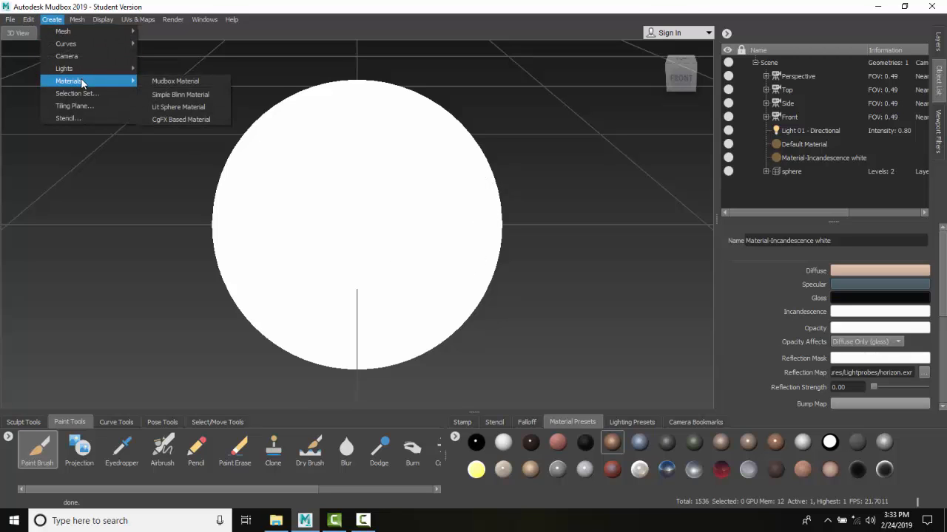
left_click(166, 81)
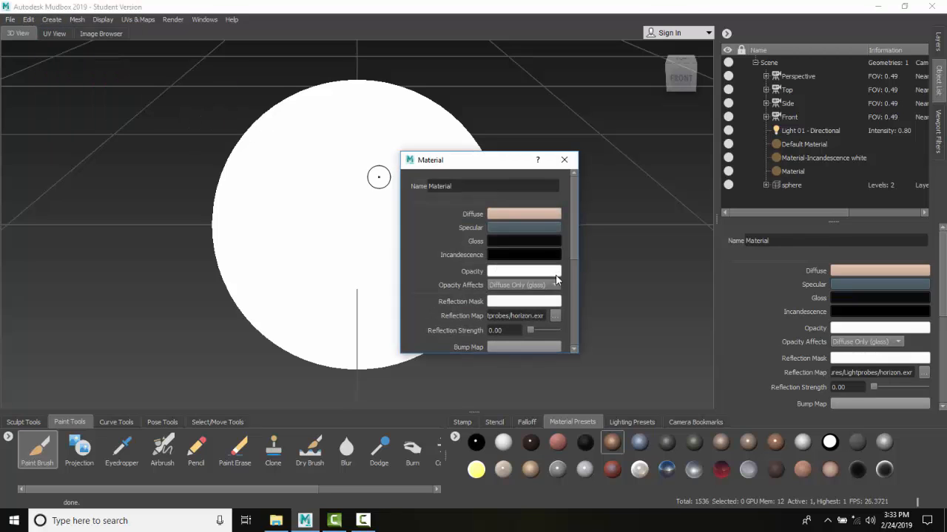
left_click(467, 187)
type("-")
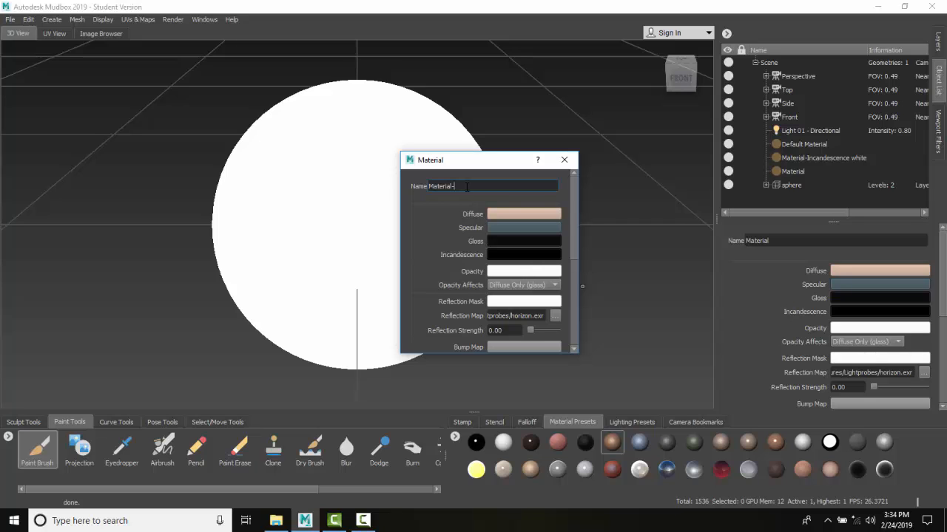
type("Incandescence - cool blue")
Set the cool blue material's incandescence to a muted cyan with hue 180, saturation about 0.289 and value about 0.735
left_click(528, 256)
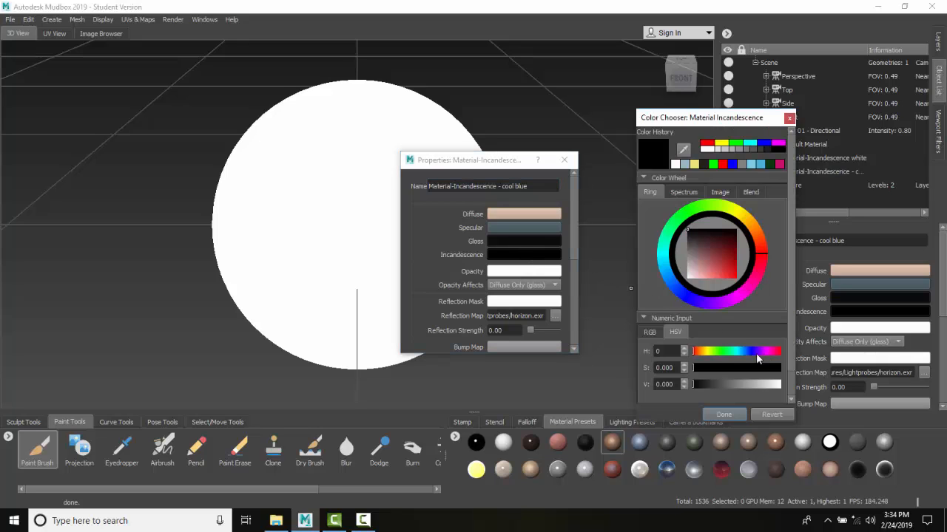
left_click(750, 143)
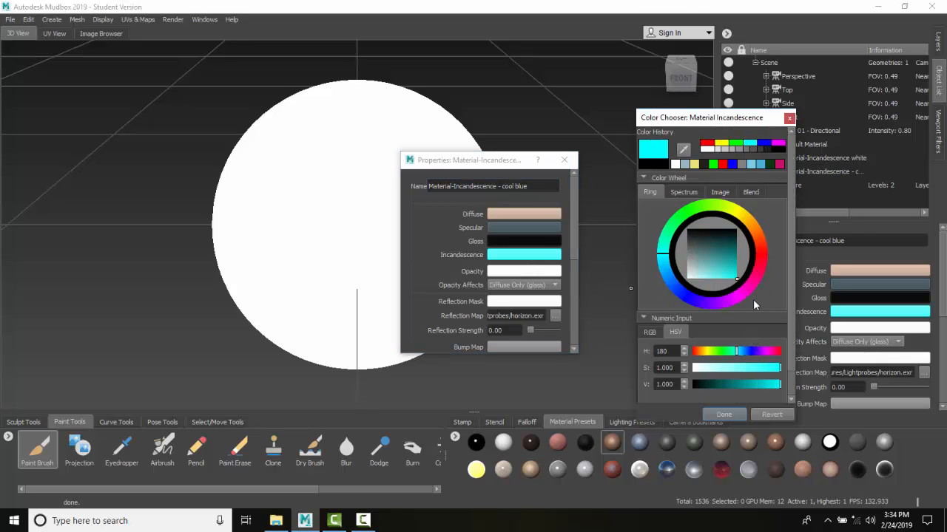
left_click(715, 266)
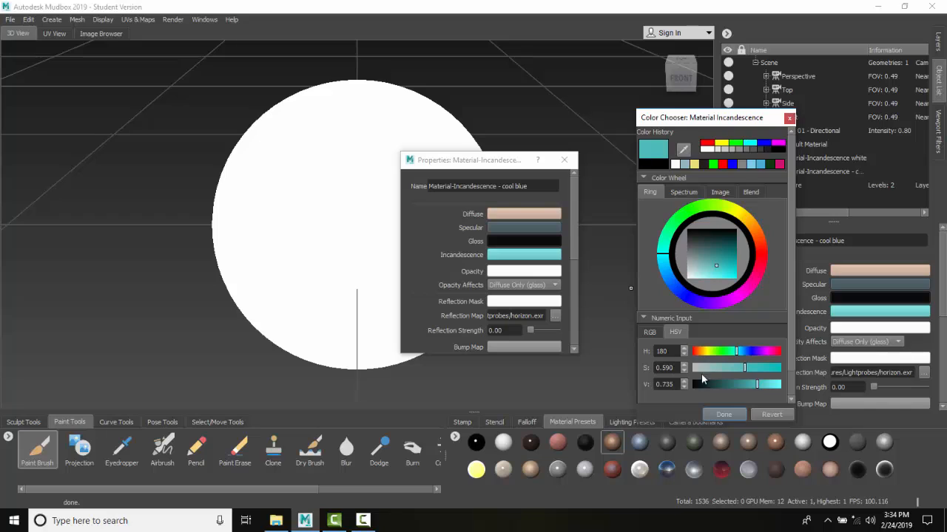
left_click_drag(745, 367, 718, 368)
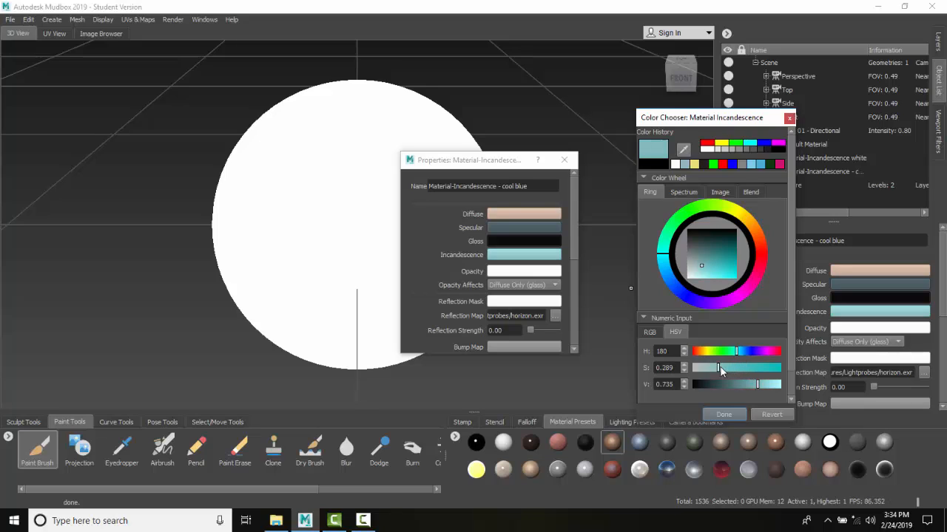
left_click(723, 415)
left_click(564, 160)
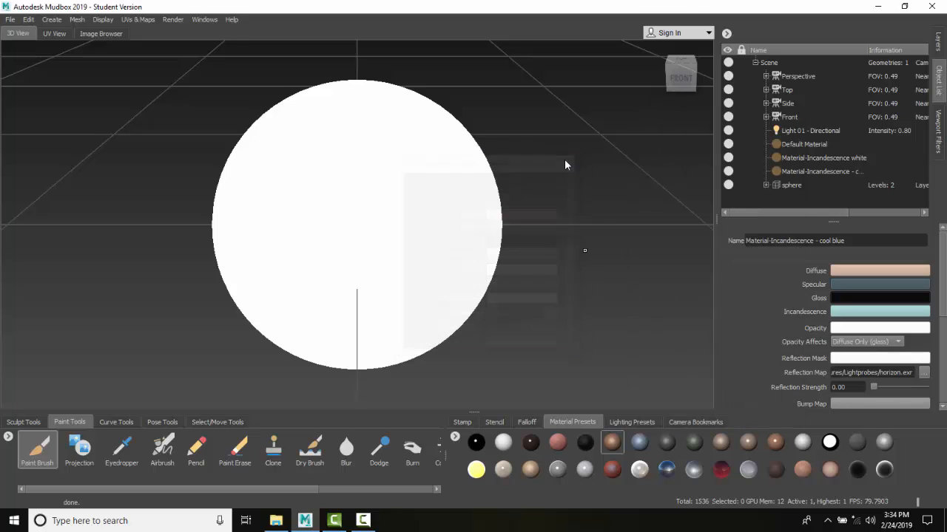
Assign the existing Material-Incandescence - cool blue to the sphere
right_click(347, 197)
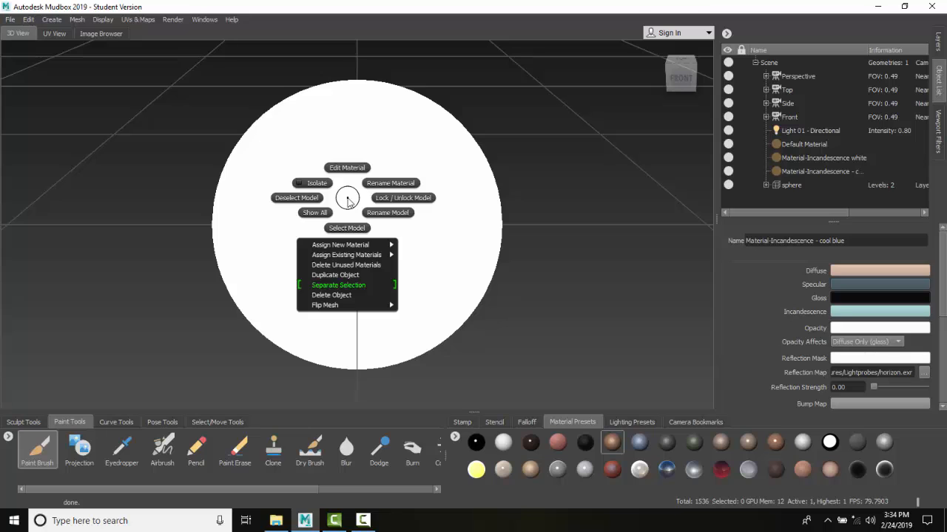
mouse_move(375, 256)
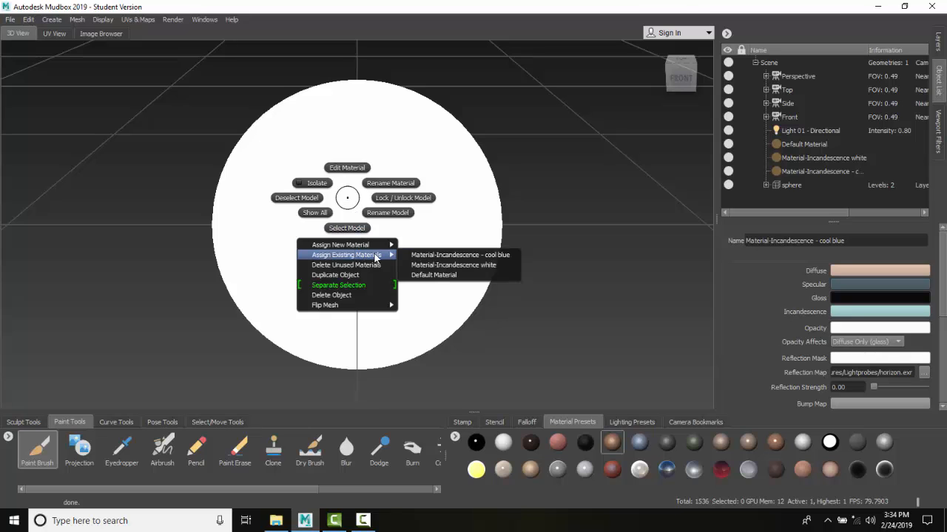
left_click(445, 256)
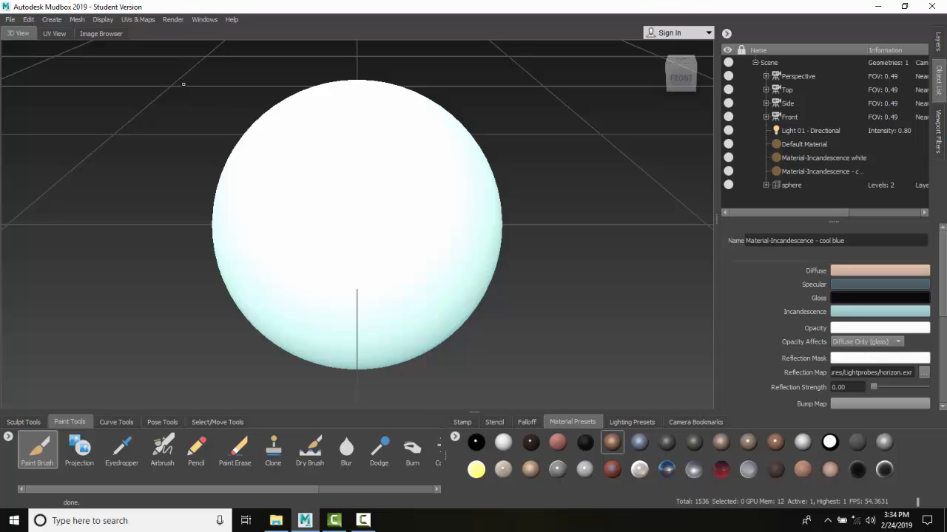
Create a third Mudbox material named "Material-Incandescence - warm yellow"
left_click(51, 20)
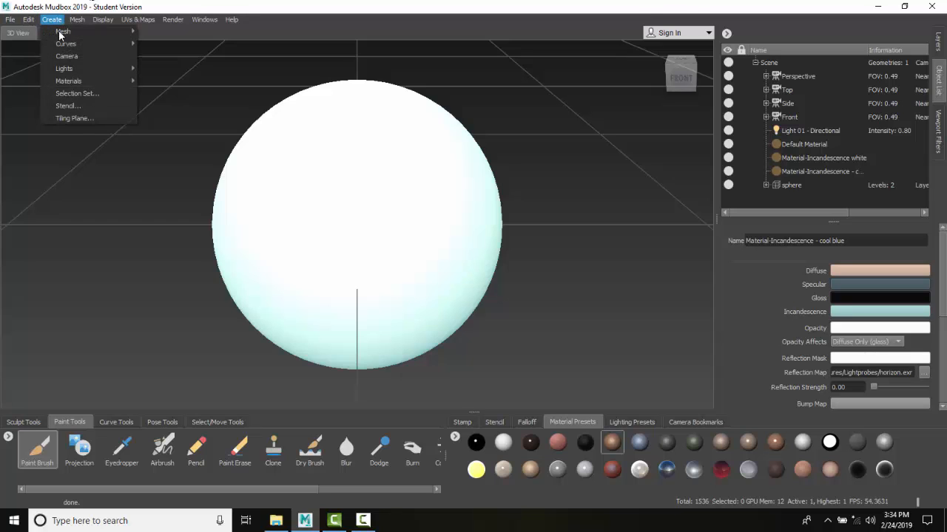
mouse_move(70, 81)
left_click(158, 81)
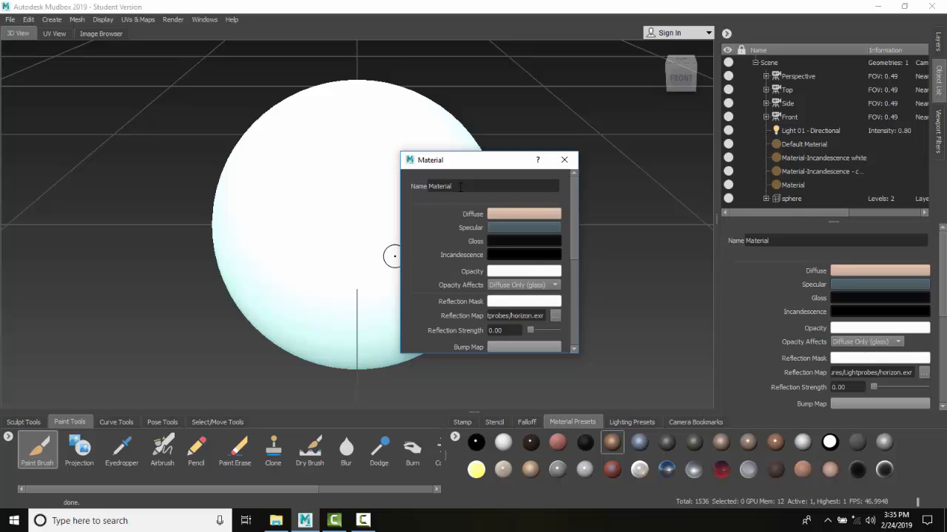
left_click(460, 186)
type("-Incand")
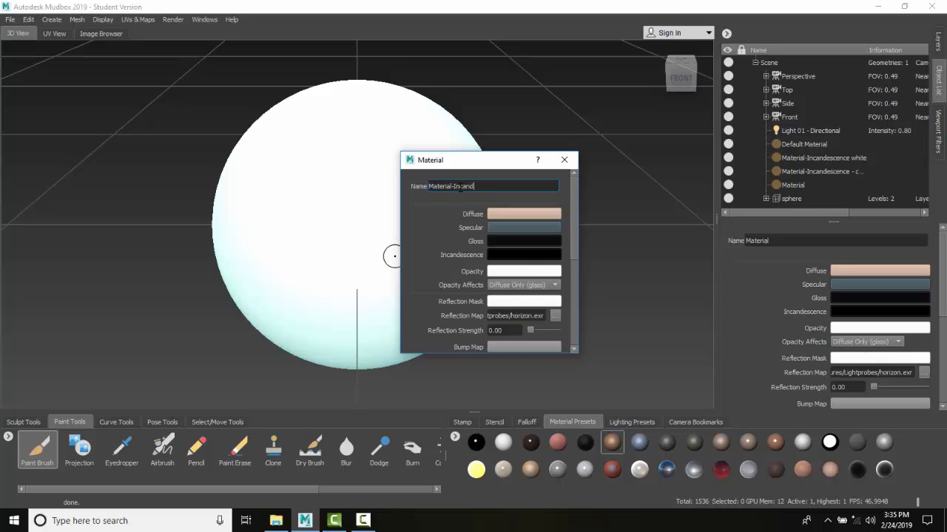
type("escence - warm yellow")
Set the warm yellow material's incandescence to a pale yellow with hue 60 and value about 0.831, and close its properties
left_click(527, 258)
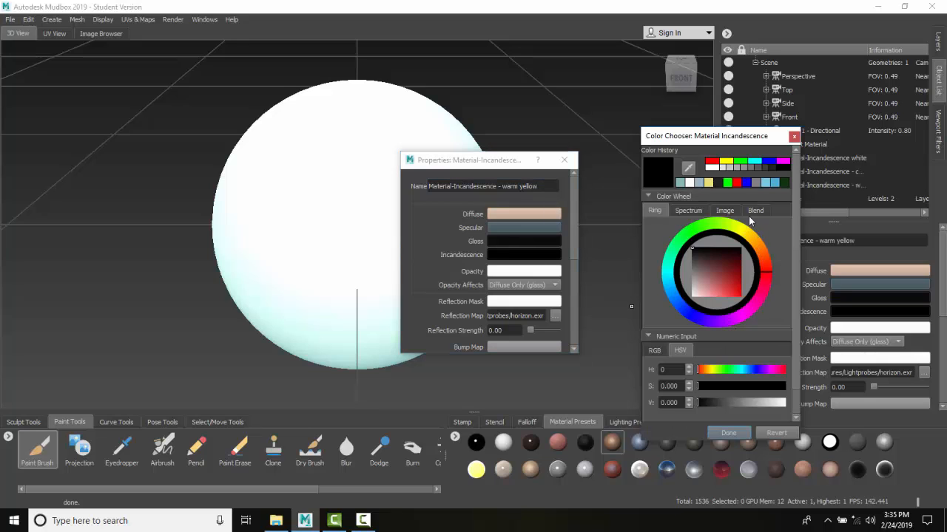
left_click(727, 161)
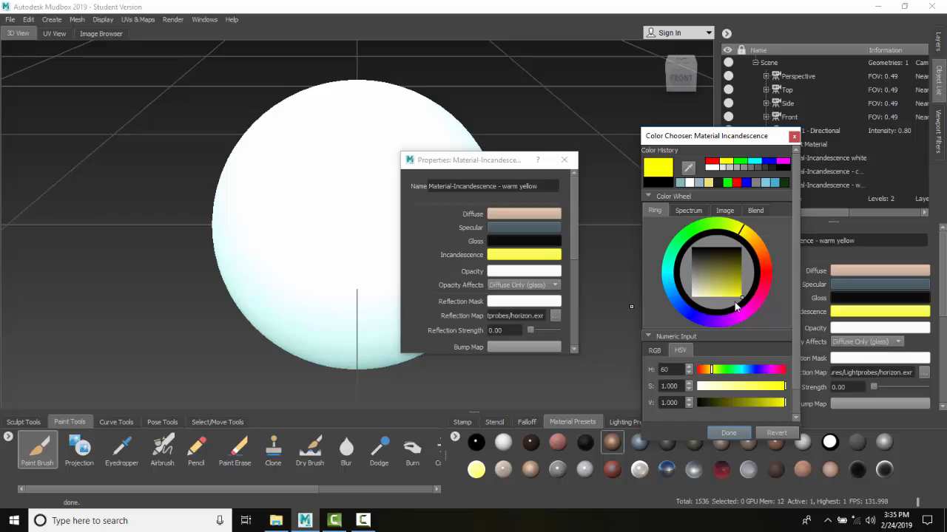
left_click(730, 280)
left_click_drag(730, 280, 716, 288)
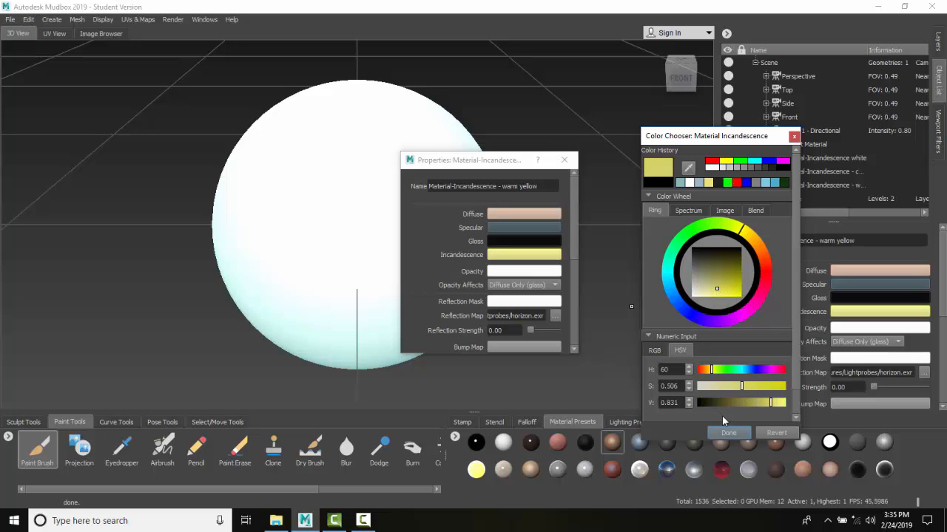
mouse_move(744, 390)
left_mouse_down()
mouse_move(722, 387)
mouse_move(727, 393)
left_mouse_up()
left_click(731, 435)
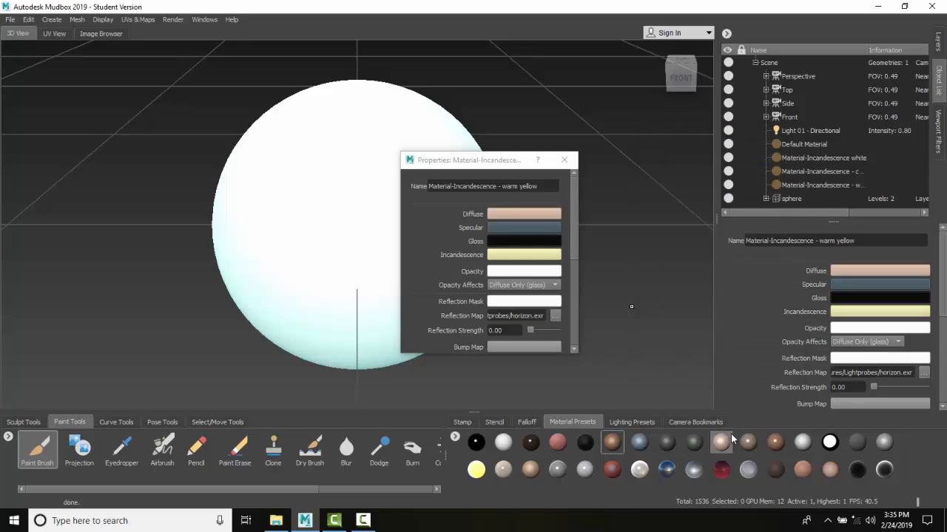
left_click(565, 160)
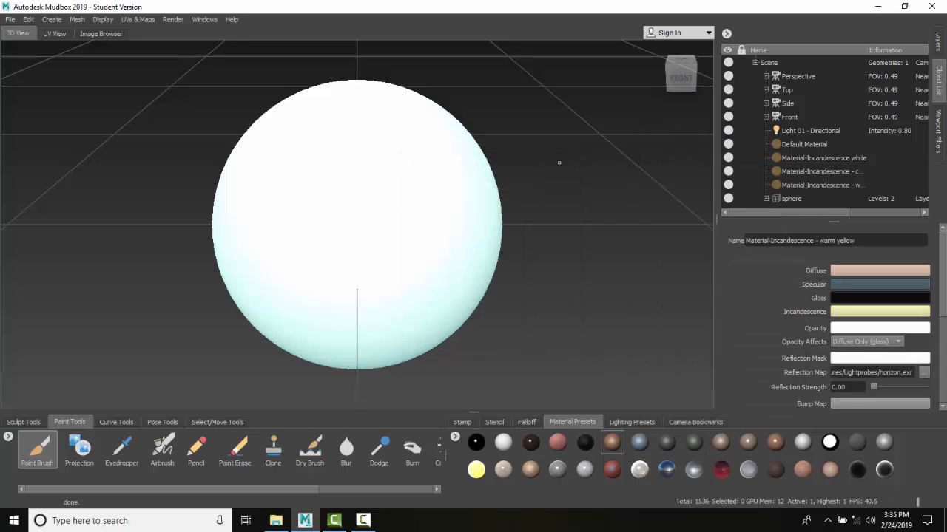
Assign the existing Material-Incandescence - warm yellow to the sphere
right_click(335, 194)
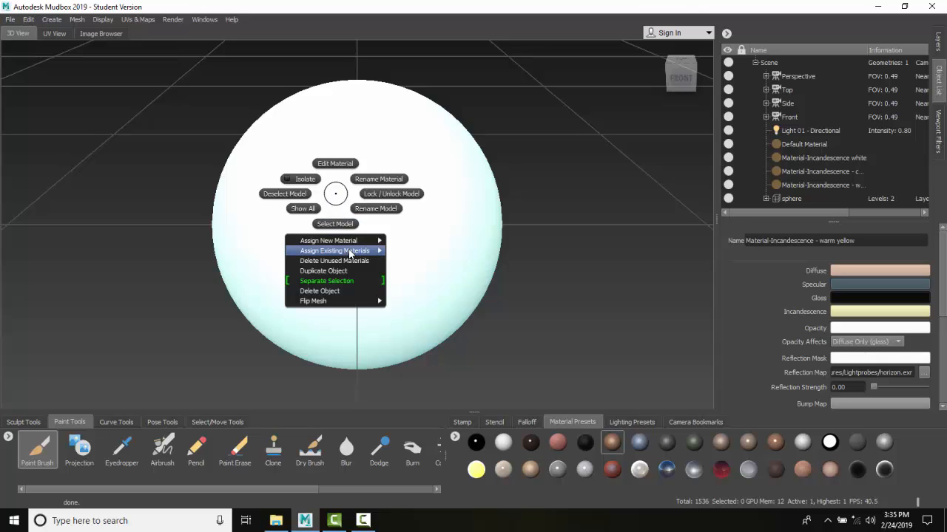
mouse_move(351, 252)
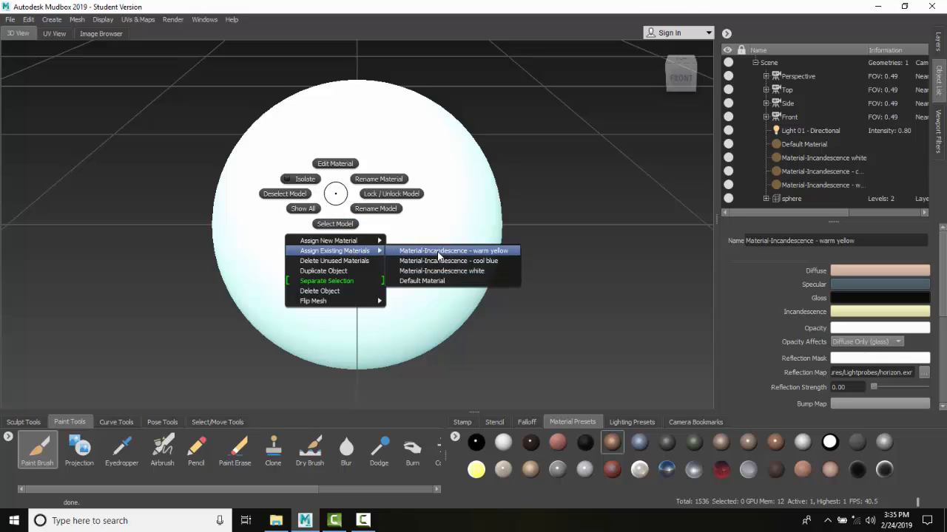